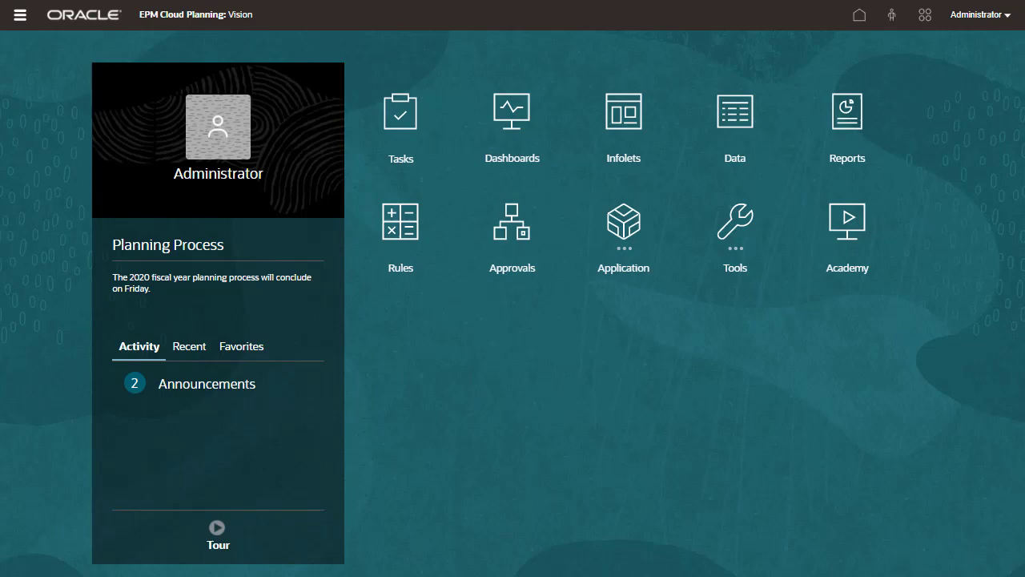
Step: Open the Revenue by Territory report from the reports library's Revenue folder
{"action": "left_click", "coordinate": [847, 116]}
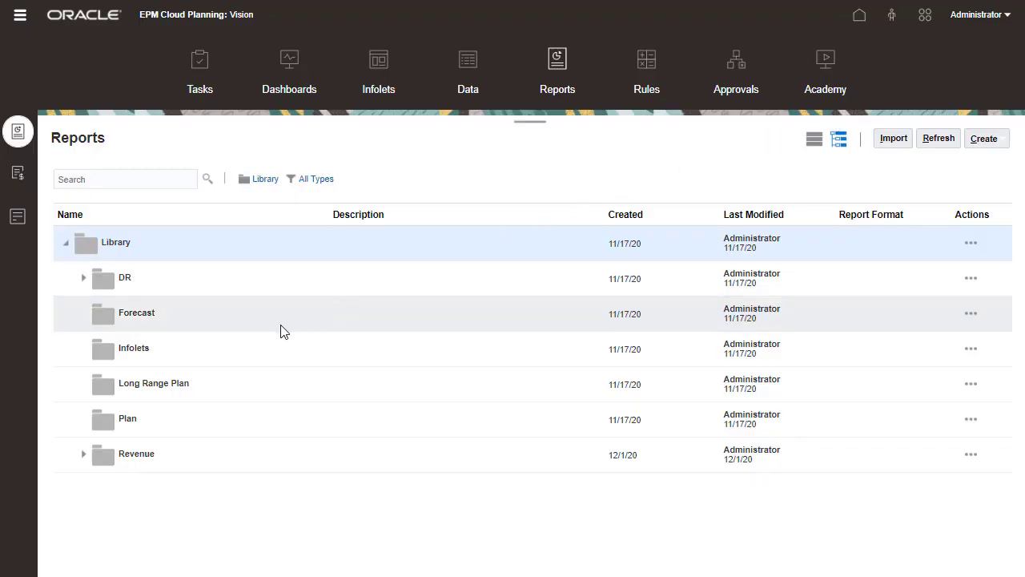
{"action": "left_click", "coordinate": [84, 454]}
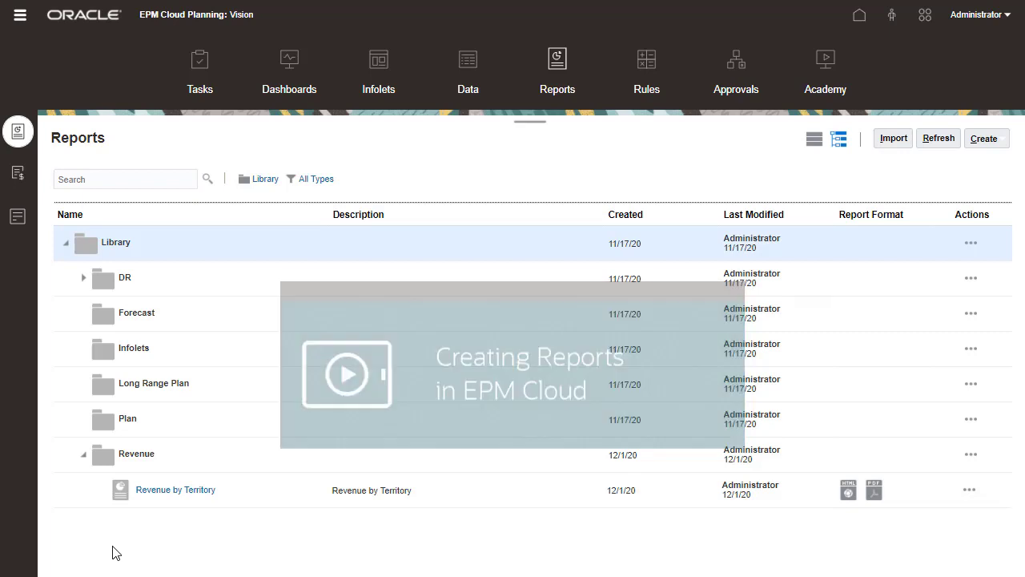
{"action": "left_click", "coordinate": [180, 490]}
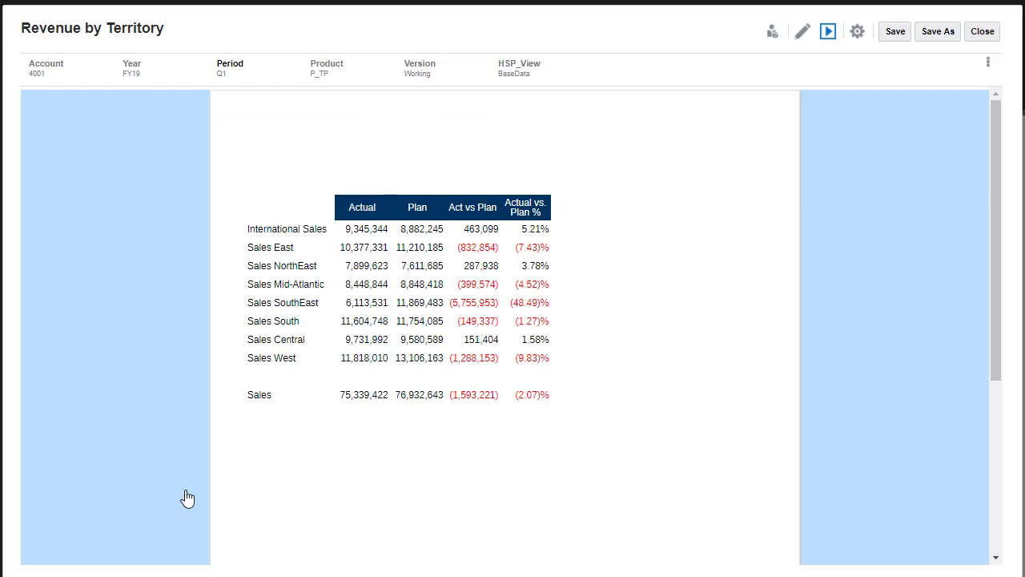
Step: Switch the report to design mode and set the header height to 1.5
{"action": "left_click", "coordinate": [802, 32]}
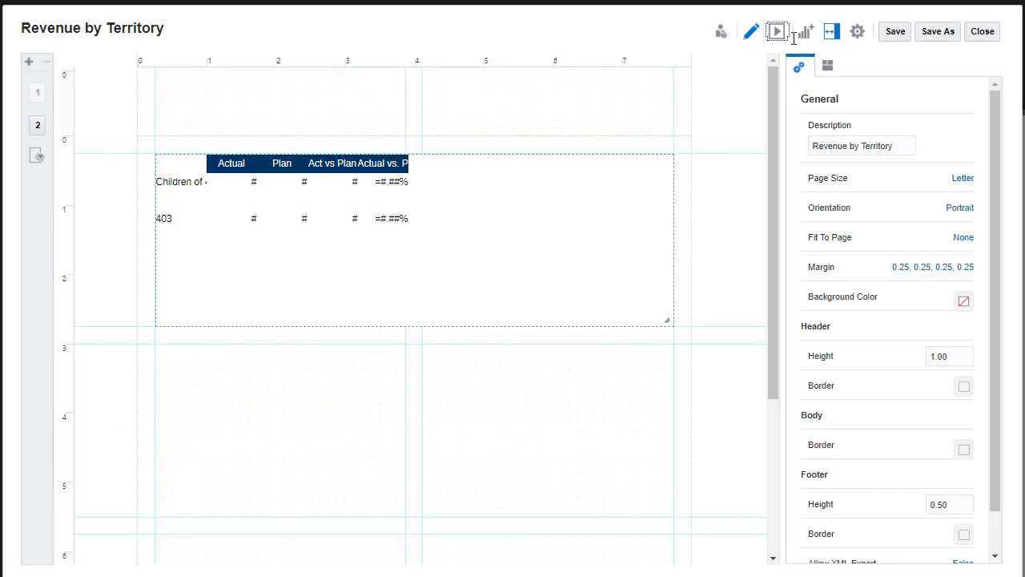
{"action": "double_click", "coordinate": [959, 356]}
{"action": "type", "text": "1.5"}
{"action": "key", "text": "Return"}
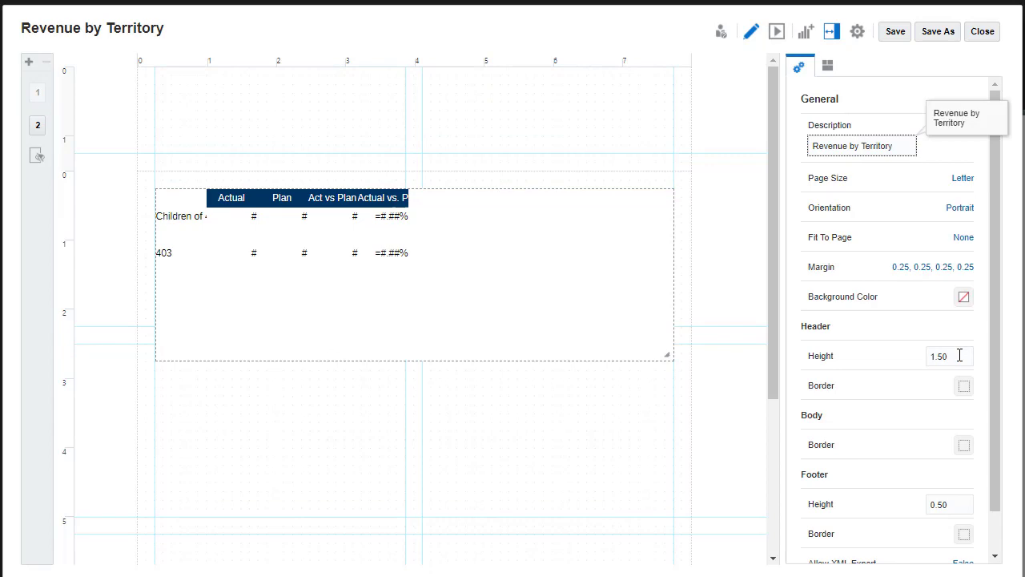
Step: Insert Vision_logo.png as an image and drag it to the header's top-left corner
{"action": "left_click", "coordinate": [806, 32]}
{"action": "left_click", "coordinate": [855, 94]}
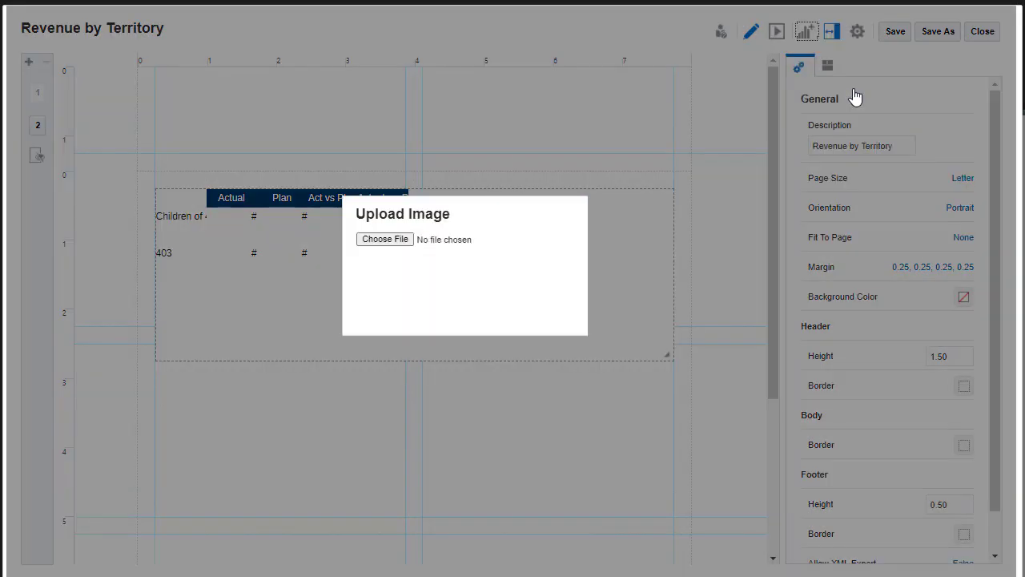
{"action": "left_click", "coordinate": [393, 240]}
{"action": "left_click", "coordinate": [787, 541]}
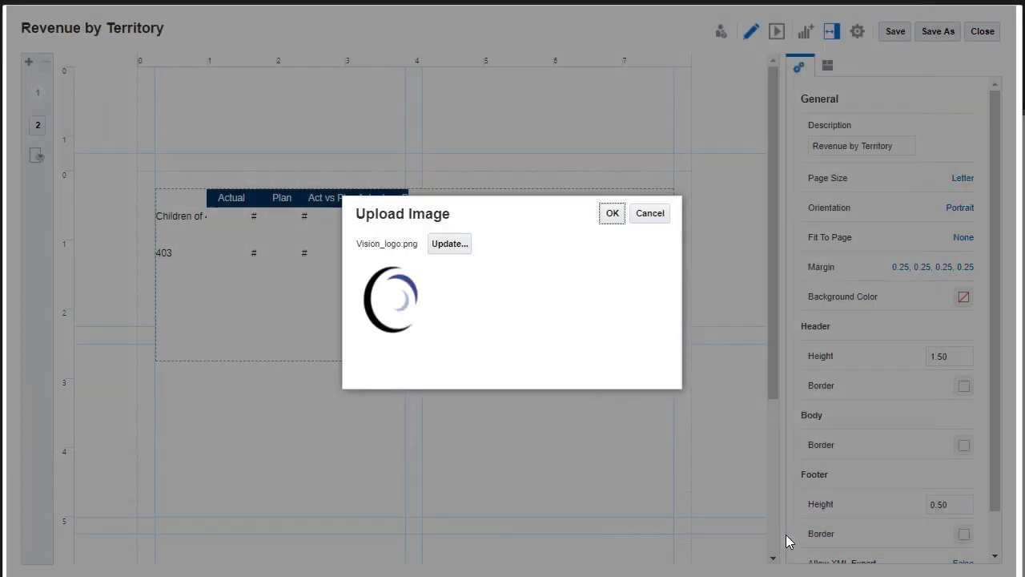
{"action": "left_click", "coordinate": [613, 213]}
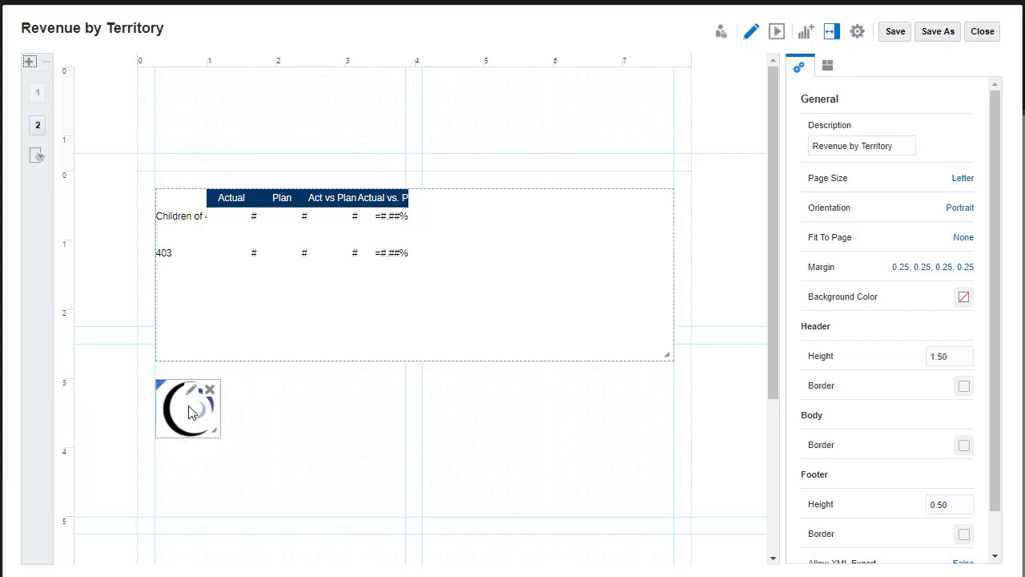
{"action": "mouse_move", "coordinate": [186, 381]}
{"action": "left_mouse_down"}
{"action": "mouse_move", "coordinate": [200, 229]}
{"action": "mouse_move", "coordinate": [183, 57]}
{"action": "left_mouse_up"}
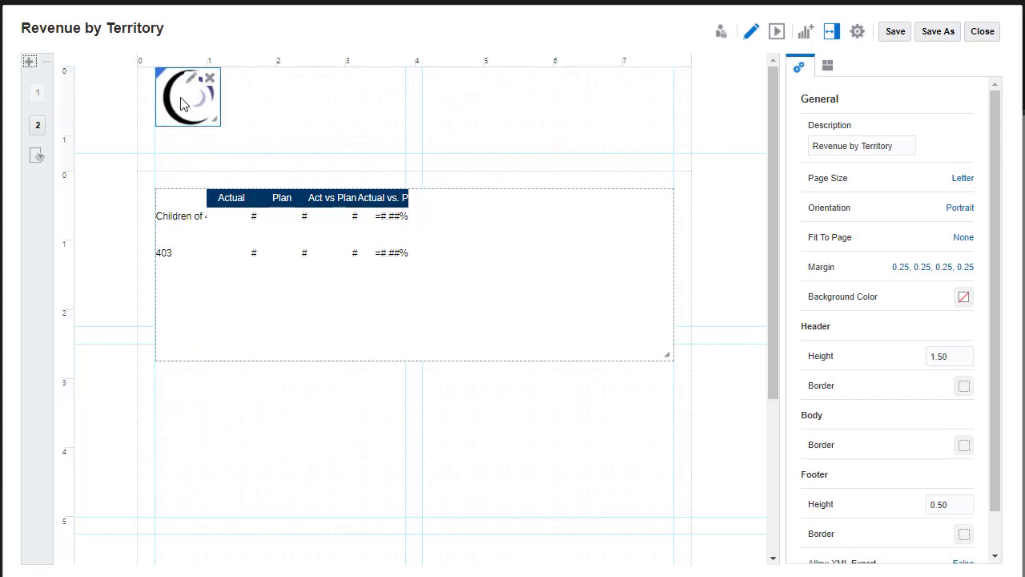
Step: Insert Text 1 and place it in the header beside the logo, shortened and widened across the page
{"action": "left_click", "coordinate": [806, 31]}
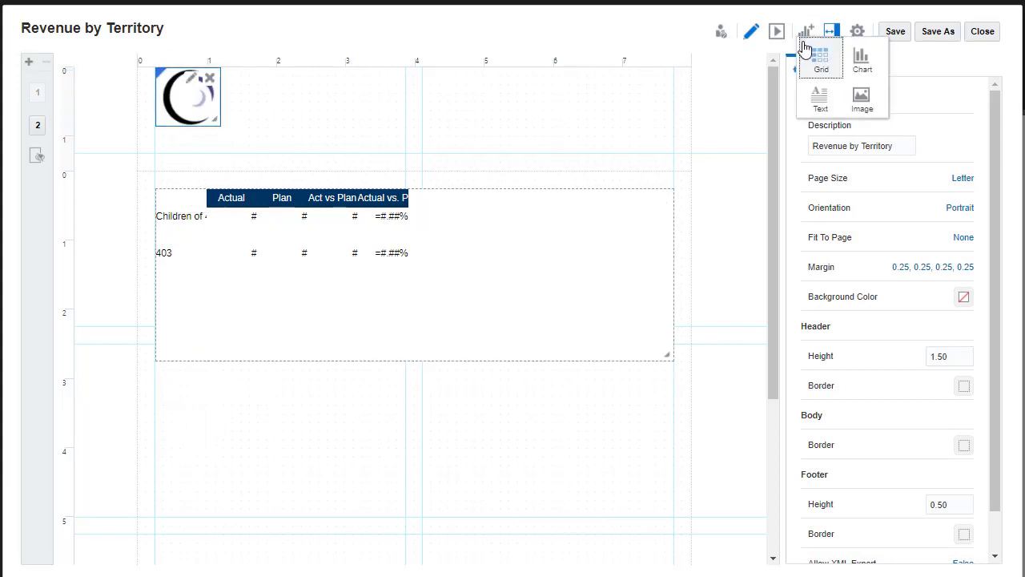
{"action": "left_click", "coordinate": [816, 101]}
{"action": "left_click_drag", "start_coordinate": [298, 421], "coordinate": [348, 106]}
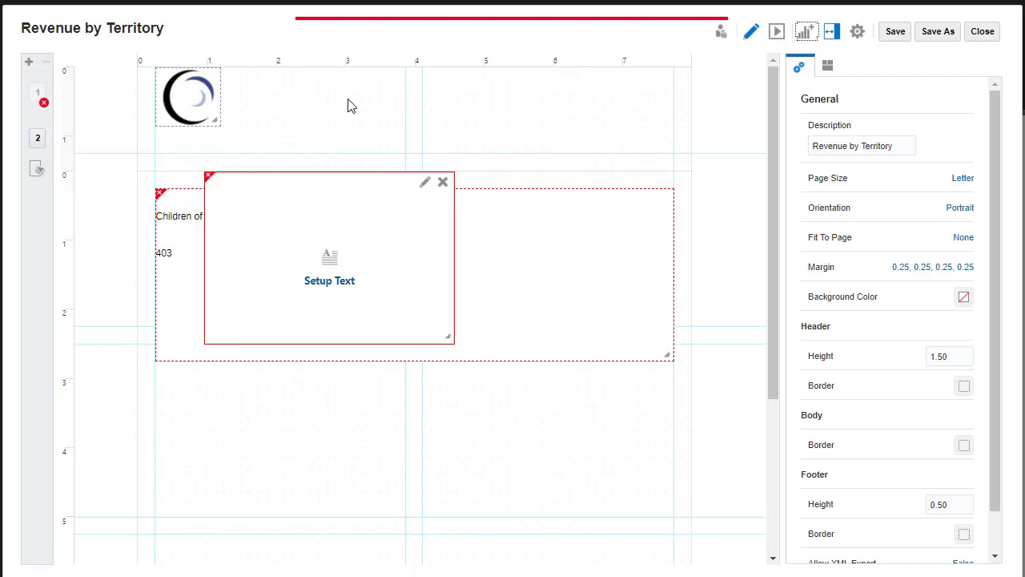
{"action": "left_click", "coordinate": [424, 25]}
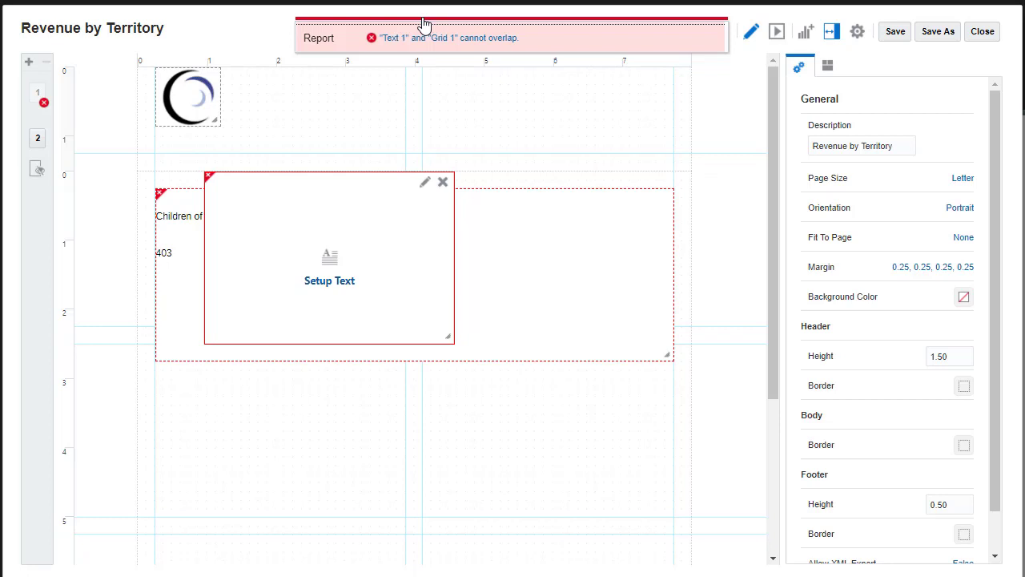
{"action": "left_click_drag", "start_coordinate": [318, 204], "coordinate": [270, 406]}
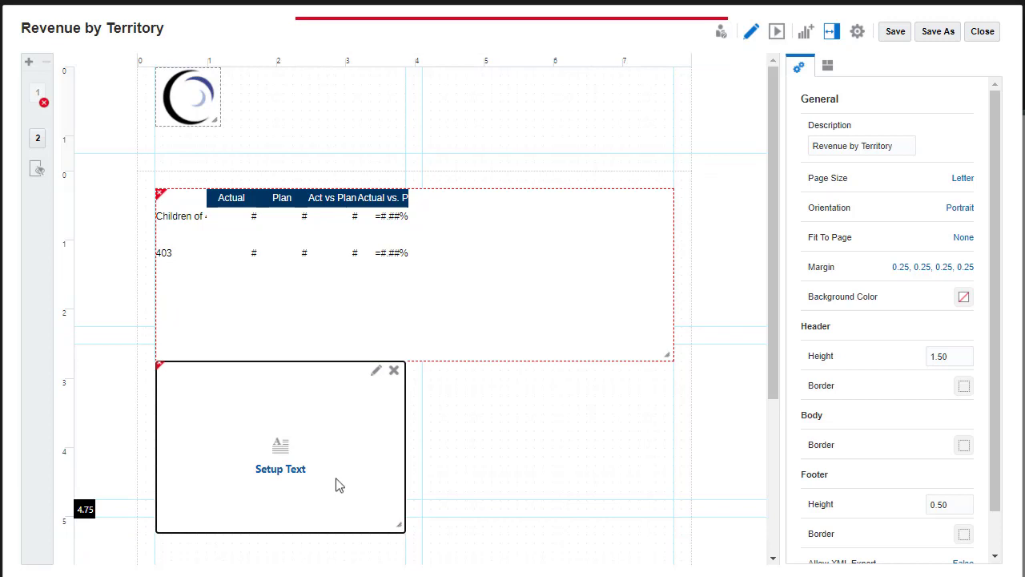
{"action": "mouse_move", "coordinate": [352, 532]}
{"action": "left_mouse_down"}
{"action": "mouse_move", "coordinate": [371, 499]}
{"action": "mouse_move", "coordinate": [362, 414]}
{"action": "mouse_move", "coordinate": [451, 117]}
{"action": "mouse_move", "coordinate": [405, 110]}
{"action": "left_mouse_up"}
{"action": "left_click_drag", "start_coordinate": [479, 112], "coordinate": [610, 133]}
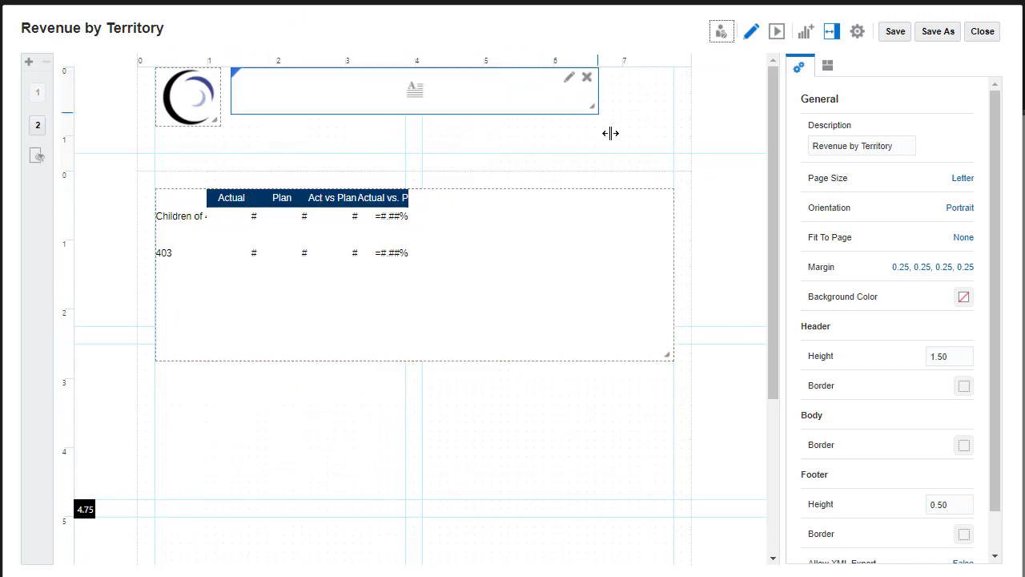
{"action": "left_click", "coordinate": [827, 67]}
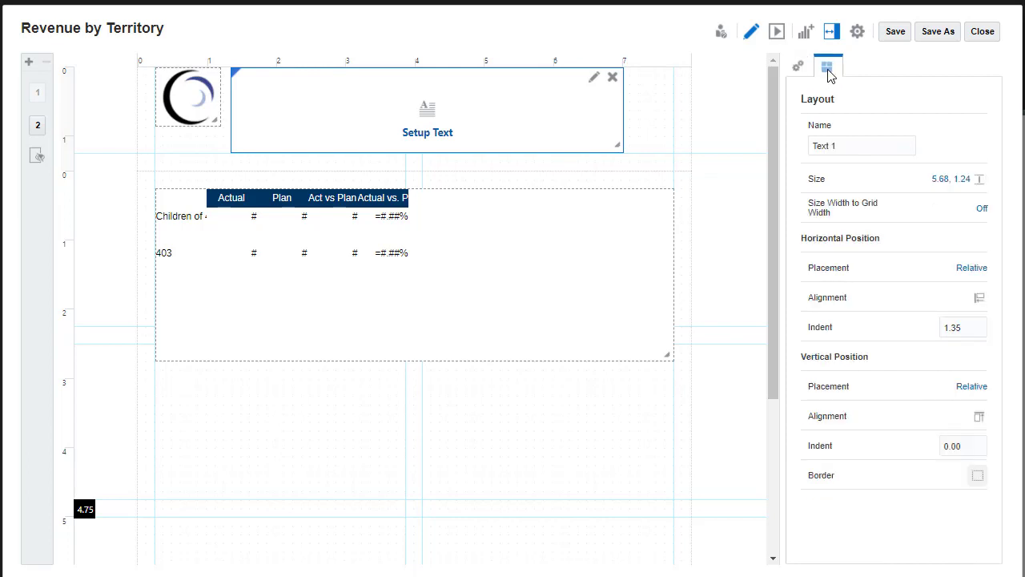
{"action": "left_click", "coordinate": [799, 67]}
Step: Type 'Vision Operations' in the header text box, formatted bold, size 12 and centred
{"action": "left_click", "coordinate": [593, 77]}
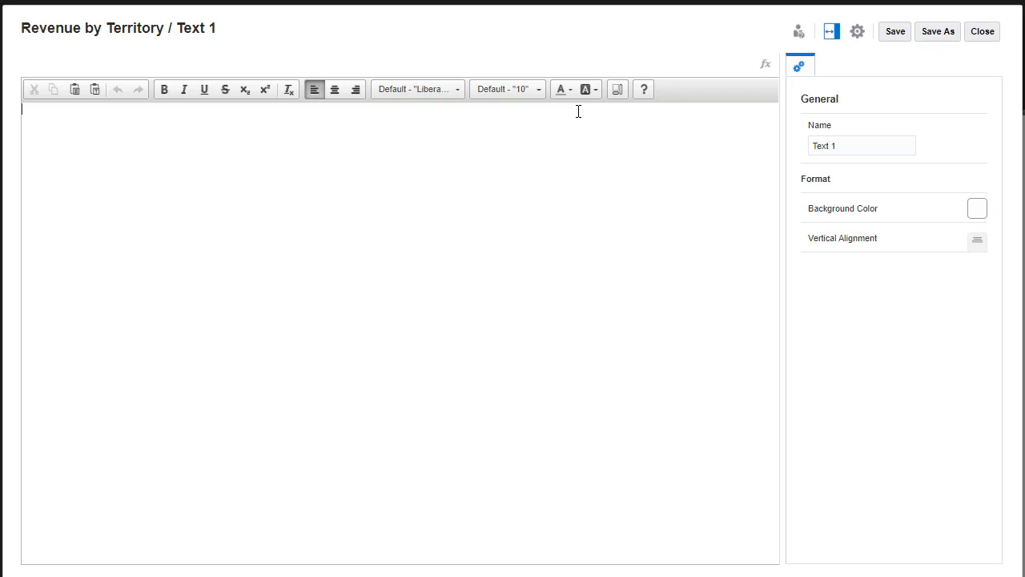
{"action": "type", "text": "Vision Operations"}
{"action": "key", "text": "ctrl+shift+Left"}
{"action": "key", "text": "ctrl+shift+Left"}
{"action": "left_click", "coordinate": [164, 89]}
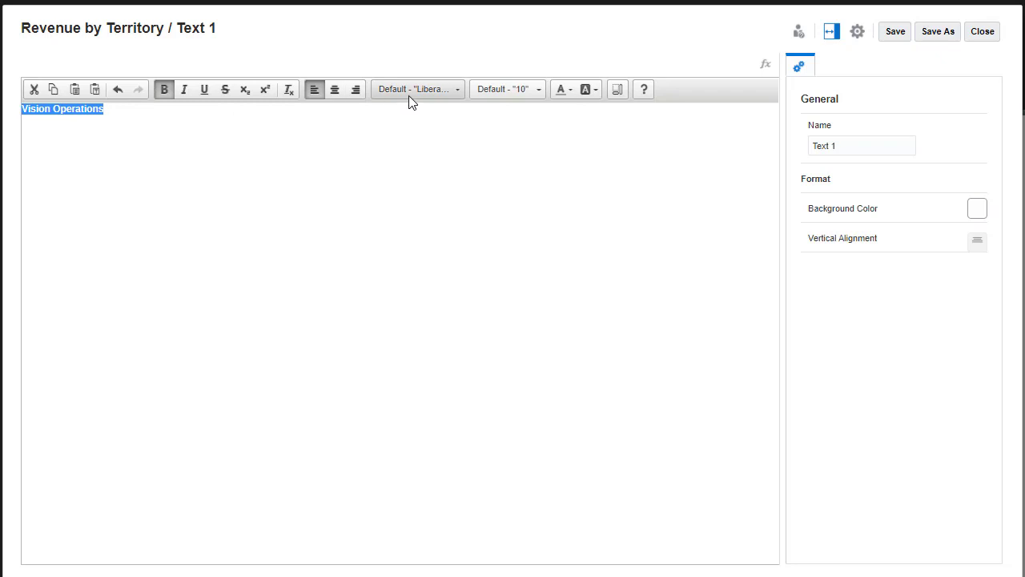
{"action": "left_click", "coordinate": [534, 92]}
{"action": "scroll", "coordinate": [572, 149], "scroll_direction": "down", "scroll_amount": 2}
{"action": "left_click", "coordinate": [521, 193]}
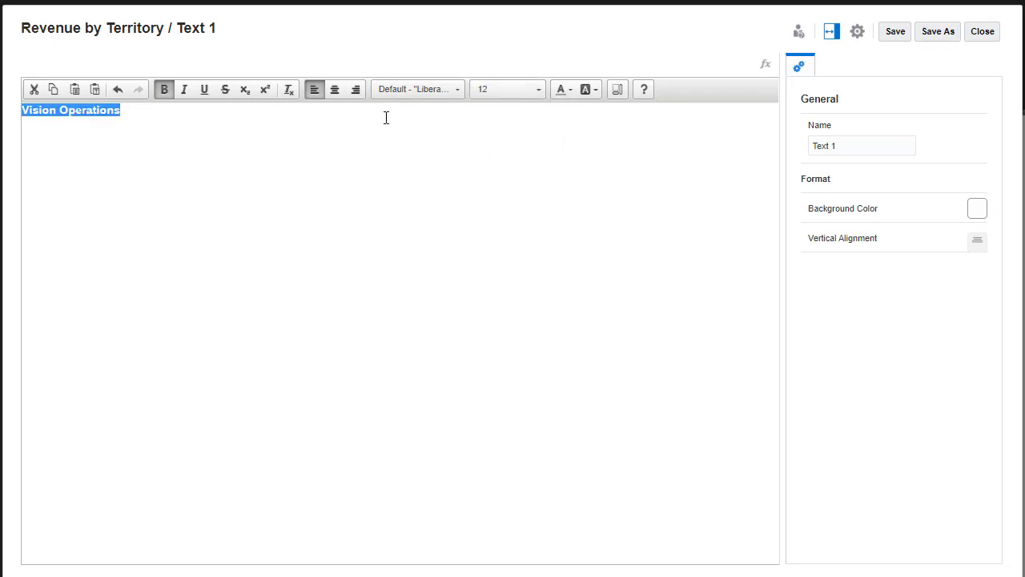
{"action": "left_click", "coordinate": [335, 89]}
{"action": "left_click", "coordinate": [461, 110]}
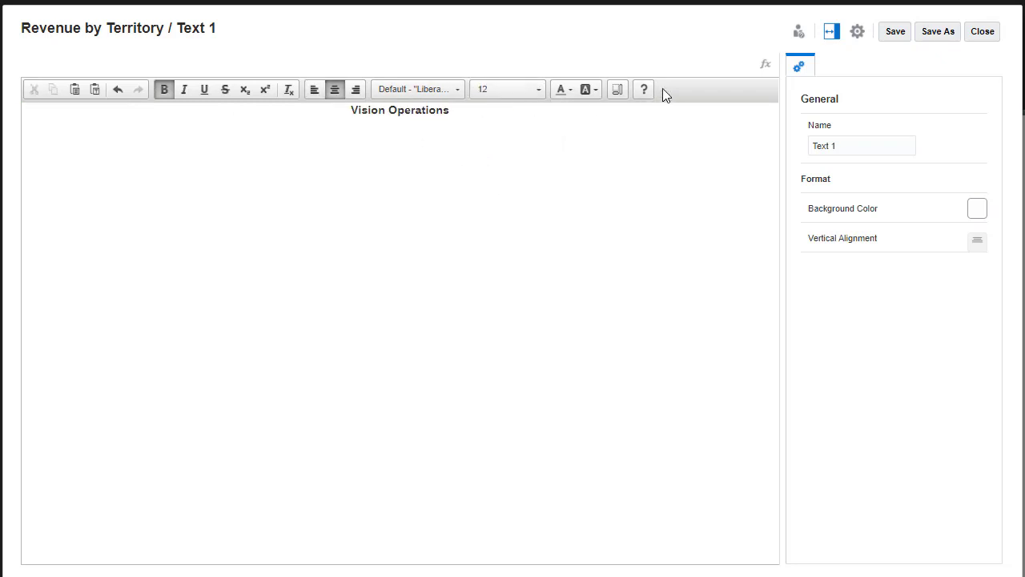
{"action": "left_click", "coordinate": [765, 64]}
Step: Add a ReportDescription function line in non-bold, size 10 text
{"action": "left_click", "coordinate": [520, 228]}
{"action": "left_click_drag", "start_coordinate": [527, 304], "coordinate": [513, 396]}
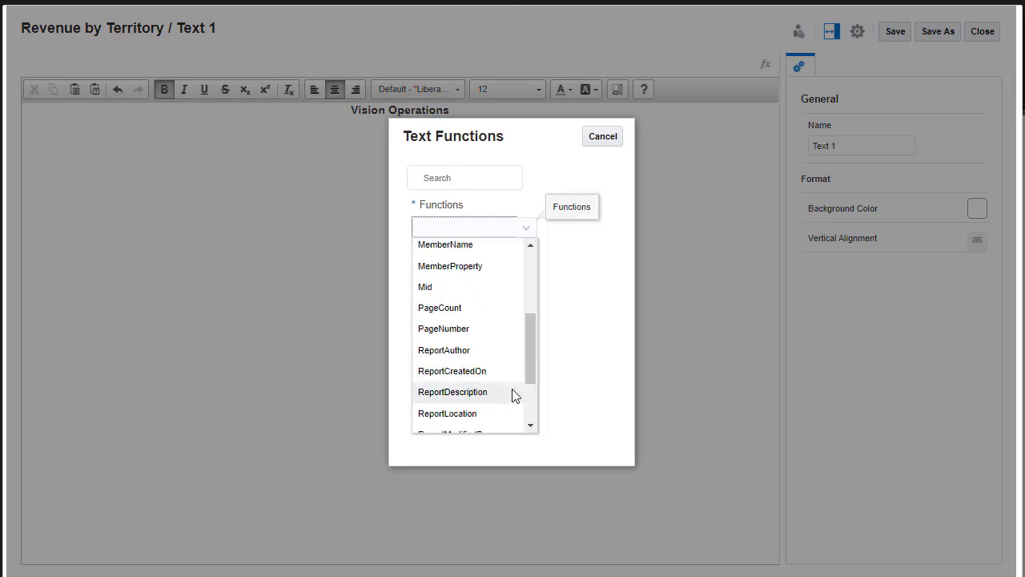
{"action": "left_click", "coordinate": [513, 392]}
{"action": "left_click", "coordinate": [606, 136]}
{"action": "left_click_drag", "start_coordinate": [454, 124], "coordinate": [346, 125]}
{"action": "left_click", "coordinate": [164, 89]}
{"action": "left_click", "coordinate": [527, 90]}
{"action": "left_click", "coordinate": [512, 124]}
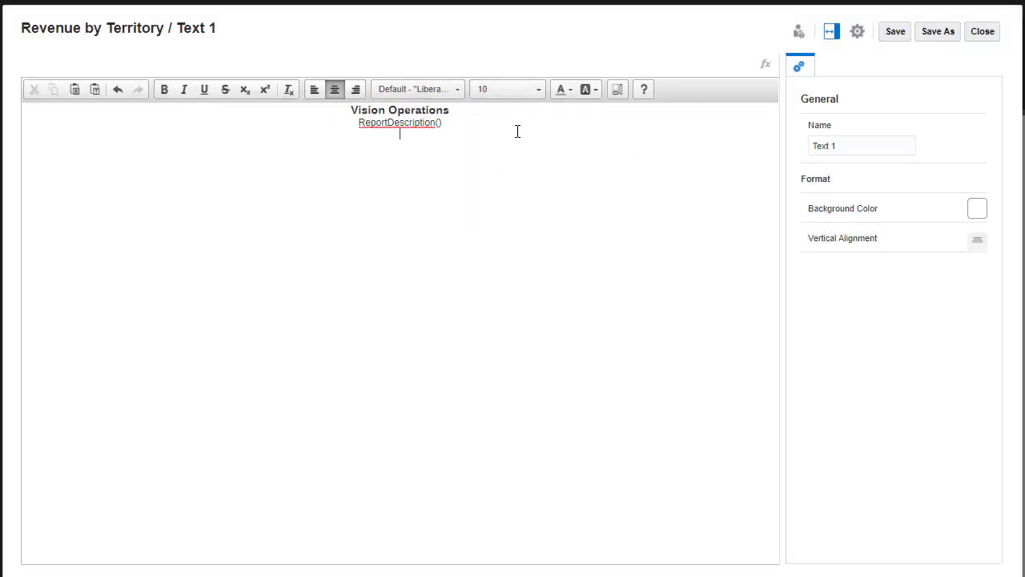
Step: Insert the Year member name, then start a new 'Report Run Date' line
{"action": "left_click", "coordinate": [765, 64]}
{"action": "left_click", "coordinate": [469, 227]}
{"action": "left_click", "coordinate": [457, 412]}
{"action": "left_click", "coordinate": [553, 292]}
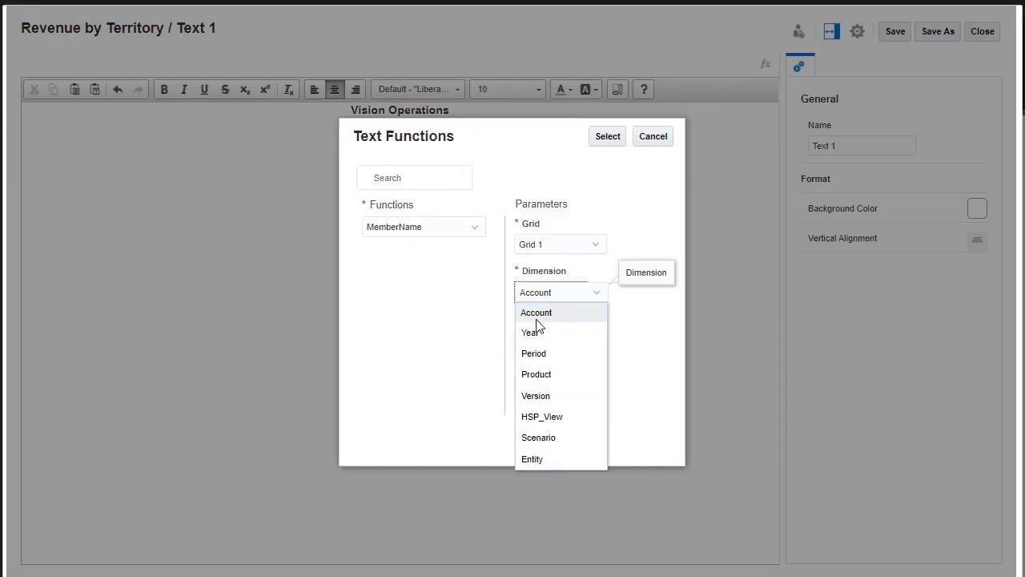
{"action": "left_click", "coordinate": [535, 331]}
{"action": "left_click", "coordinate": [609, 136]}
{"action": "key", "text": "Return"}
{"action": "type", "text": "Report R"}
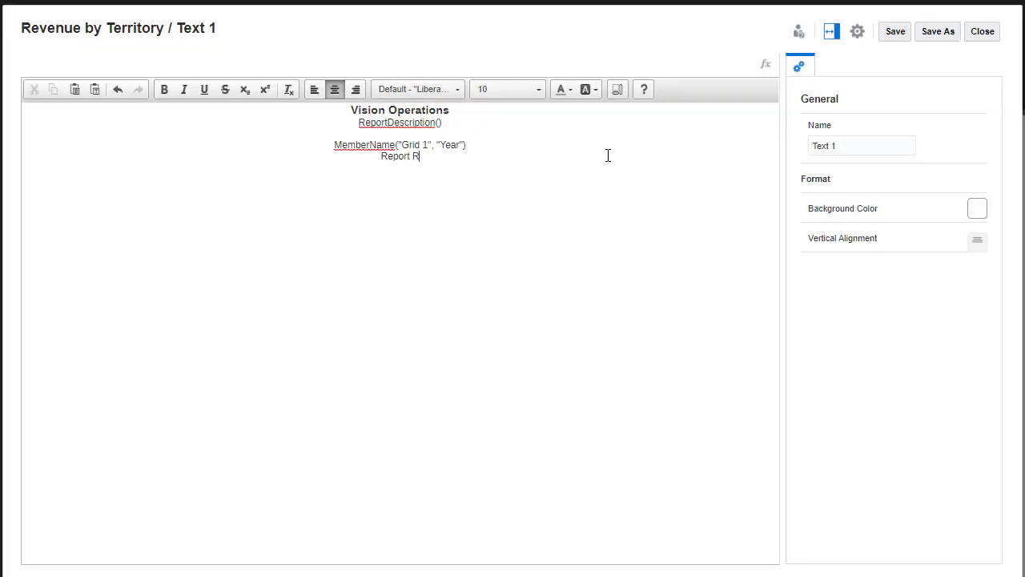
{"action": "type", "text": "un Date:"}
Step: Insert the run date/time in MMM d, yyyy and h:mm a format, then preview the report
{"action": "left_click", "coordinate": [765, 65]}
{"action": "left_click", "coordinate": [525, 227]}
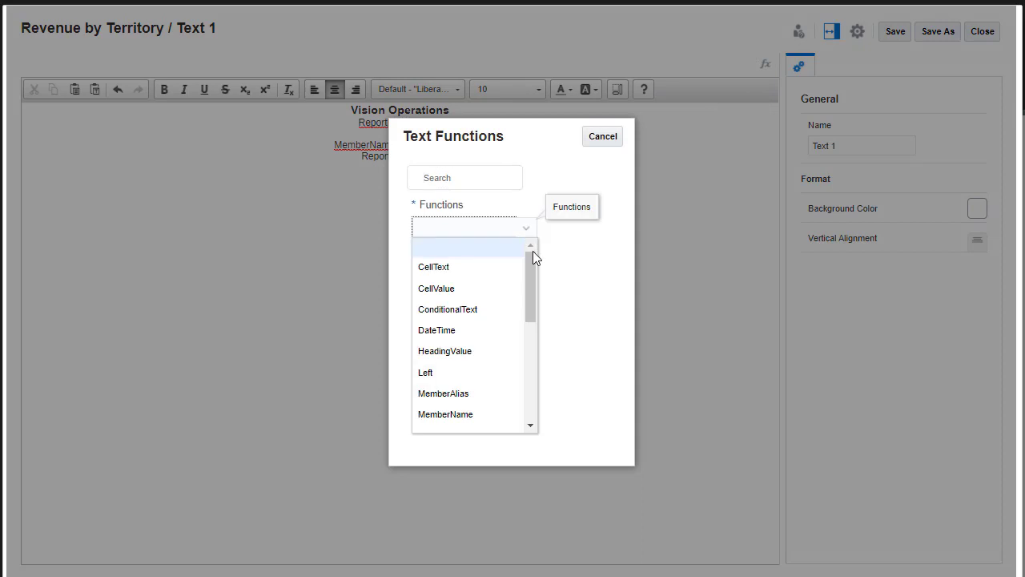
{"action": "left_click", "coordinate": [442, 333]}
{"action": "left_click", "coordinate": [574, 246]}
{"action": "left_click", "coordinate": [553, 392]}
{"action": "left_click", "coordinate": [583, 293]}
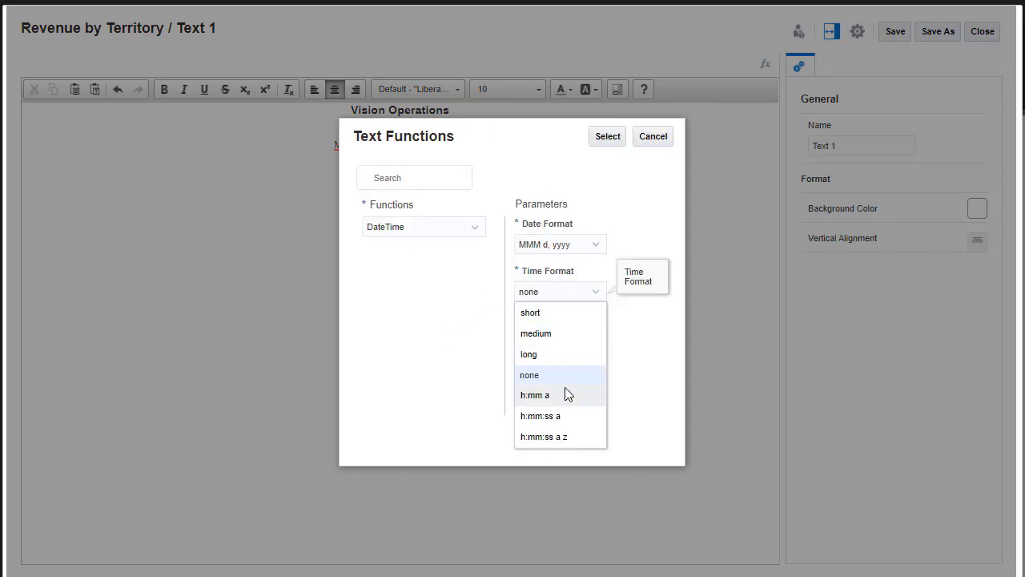
{"action": "left_click", "coordinate": [565, 393]}
{"action": "left_click", "coordinate": [607, 139]}
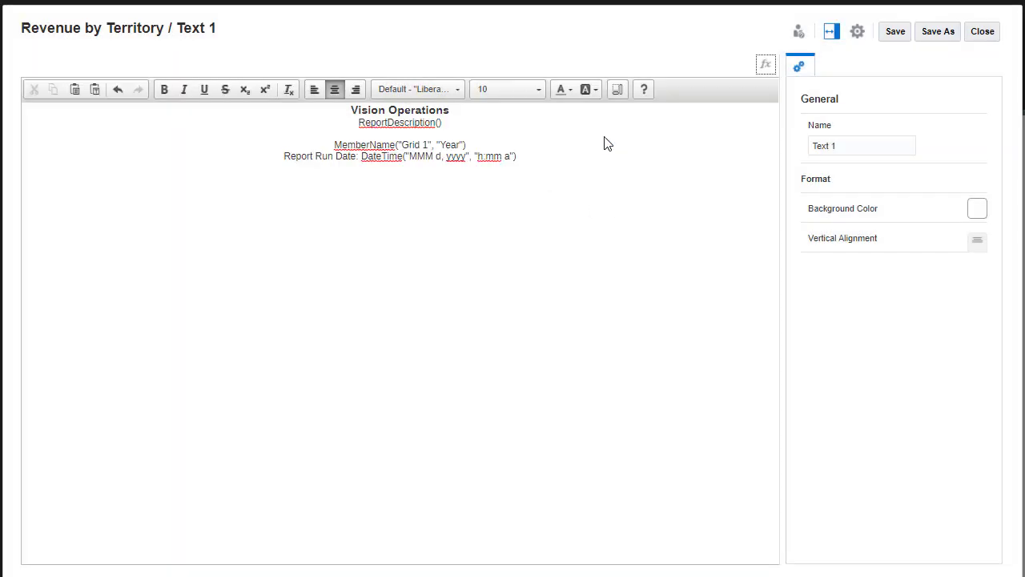
{"action": "left_click", "coordinate": [983, 32]}
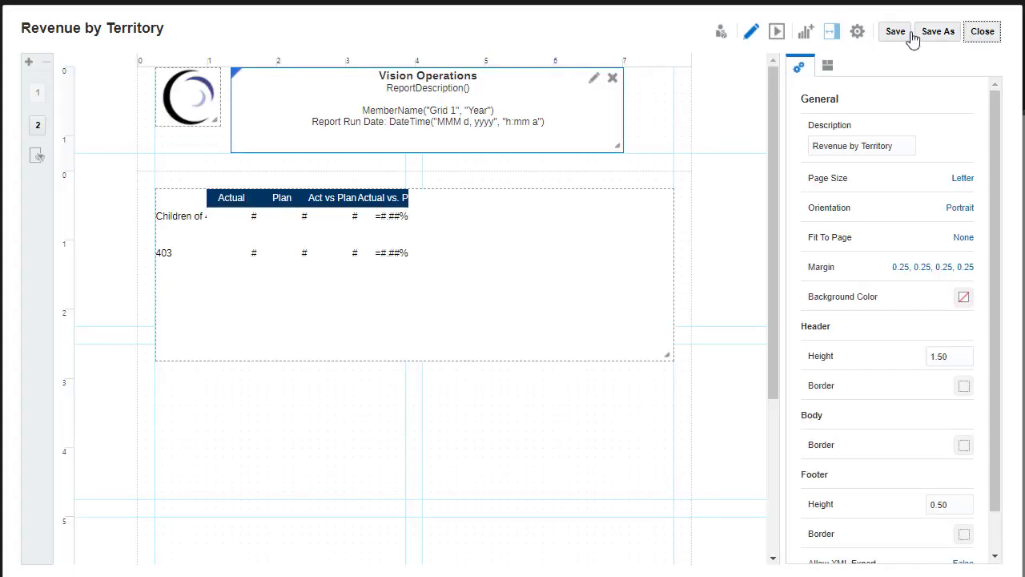
{"action": "left_click", "coordinate": [782, 33]}
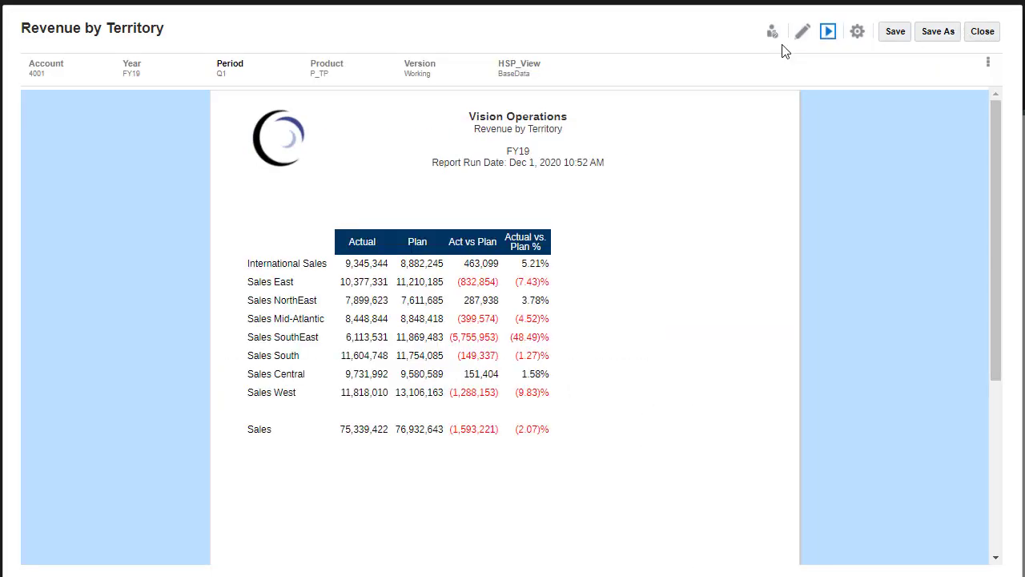
Step: Back in design view, add a new text box sized and placed at the page's bottom right
{"action": "left_click", "coordinate": [803, 31]}
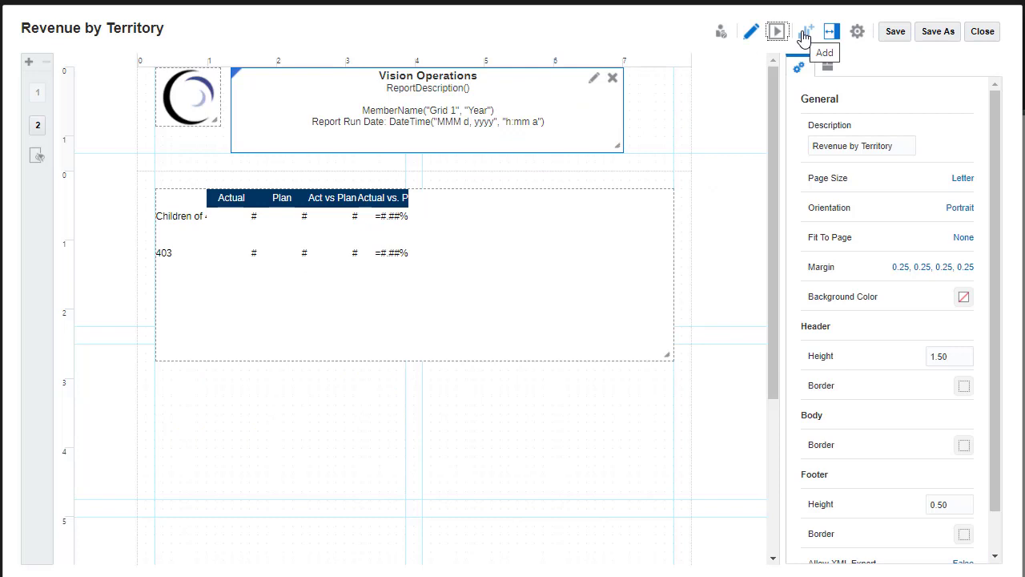
{"action": "left_click", "coordinate": [563, 236]}
{"action": "scroll", "coordinate": [762, 532], "scroll_direction": "down", "scroll_amount": 3}
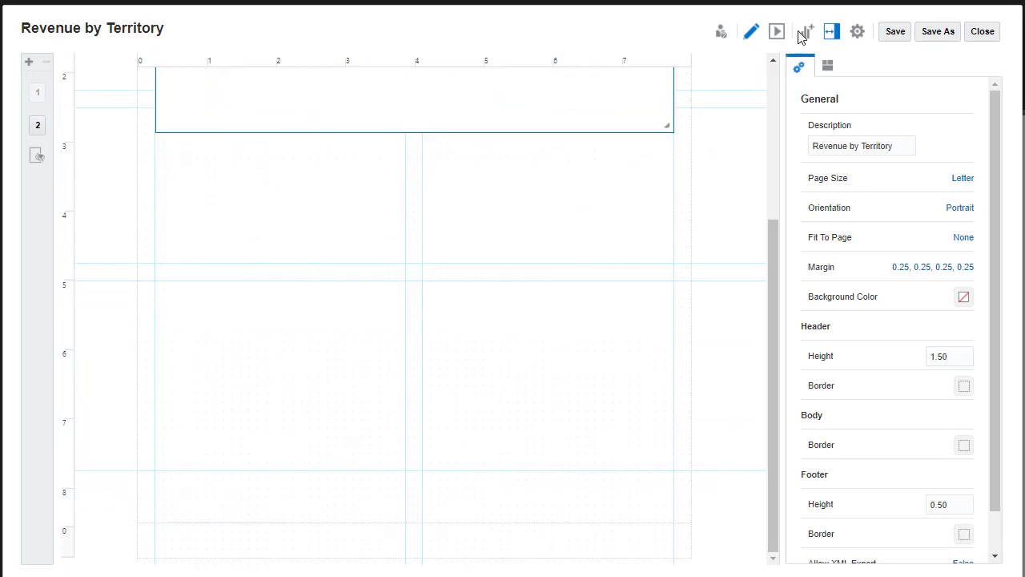
{"action": "left_click", "coordinate": [806, 32]}
{"action": "left_click", "coordinate": [820, 102]}
{"action": "mouse_move", "coordinate": [303, 550]}
{"action": "left_mouse_down"}
{"action": "mouse_move", "coordinate": [348, 412]}
{"action": "mouse_move", "coordinate": [419, 476]}
{"action": "mouse_move", "coordinate": [618, 556]}
{"action": "left_mouse_up"}
{"action": "double_click", "coordinate": [617, 557]}
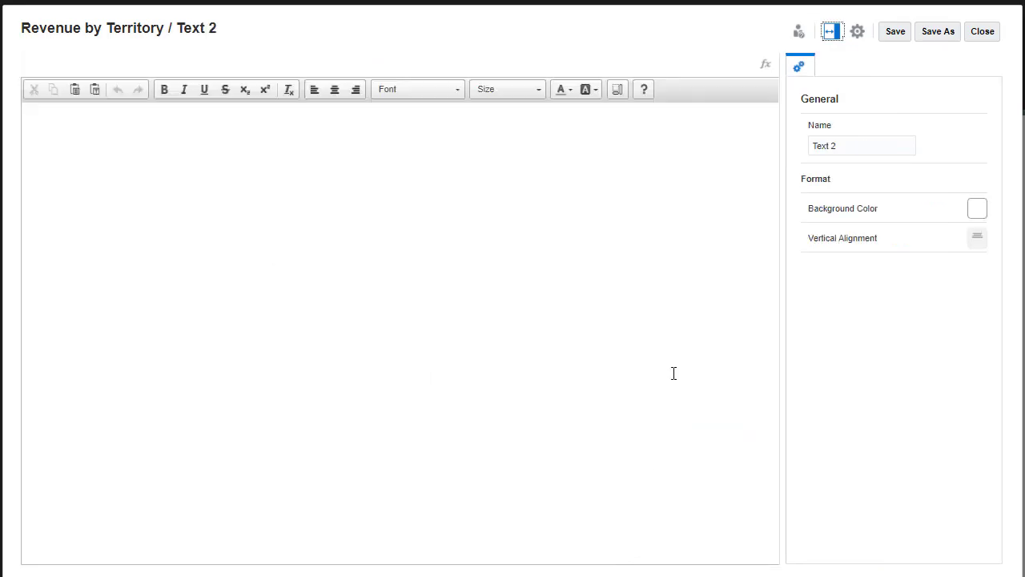
Step: Fill the footer box with PageNumber() of PageCount(), right-aligned
{"action": "left_click", "coordinate": [766, 64]}
{"action": "left_click", "coordinate": [526, 228]}
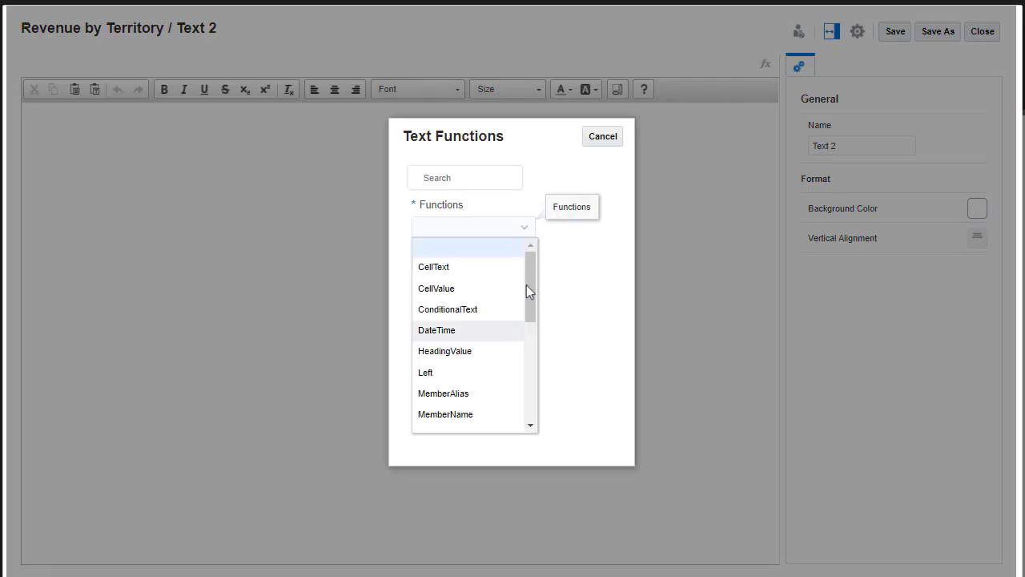
{"action": "scroll", "coordinate": [486, 364], "scroll_direction": "down", "scroll_amount": 3}
{"action": "left_click", "coordinate": [443, 329]}
{"action": "left_click", "coordinate": [606, 136]}
{"action": "type", "text": "of"}
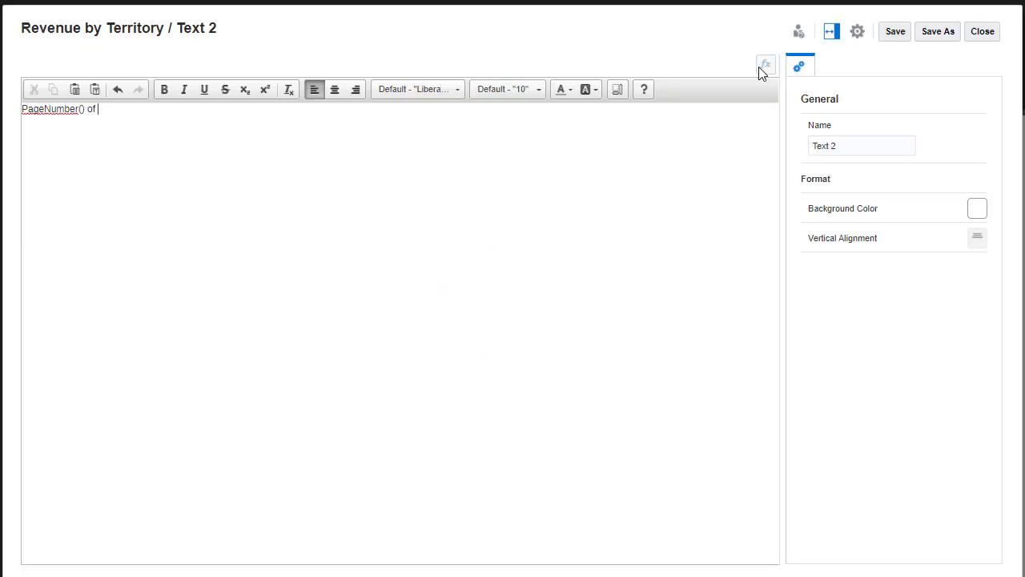
{"action": "left_click", "coordinate": [766, 65]}
{"action": "left_click", "coordinate": [502, 232]}
{"action": "scroll", "coordinate": [529, 356], "scroll_direction": "down", "scroll_amount": 2}
{"action": "scroll", "coordinate": [481, 336], "scroll_direction": "down", "scroll_amount": 3}
{"action": "left_click", "coordinate": [476, 313]}
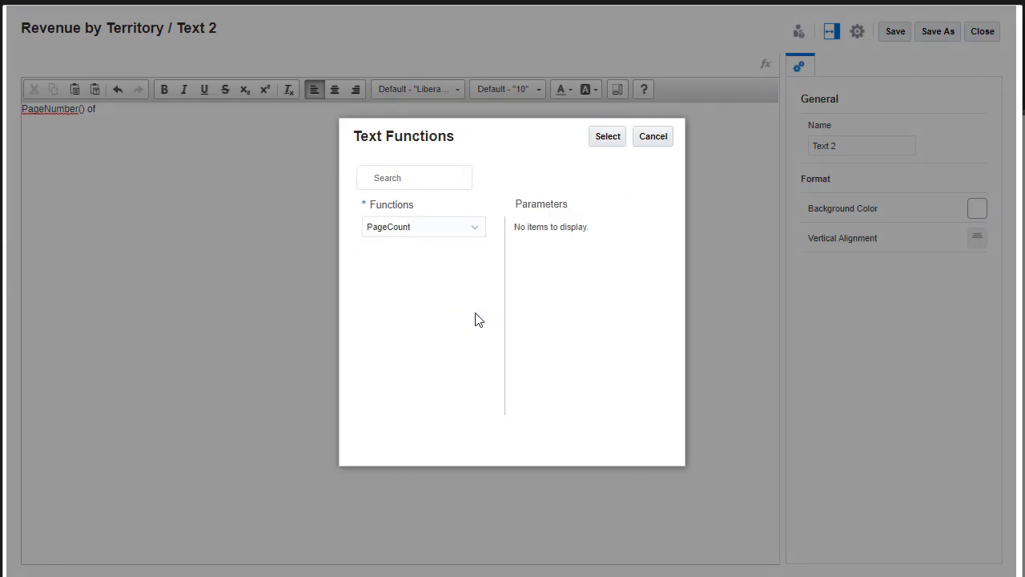
{"action": "left_click", "coordinate": [617, 144]}
{"action": "left_click", "coordinate": [357, 90]}
Step: Leave the text editor and open Grid 1 through the Settings Edit menu
{"action": "left_click", "coordinate": [983, 31]}
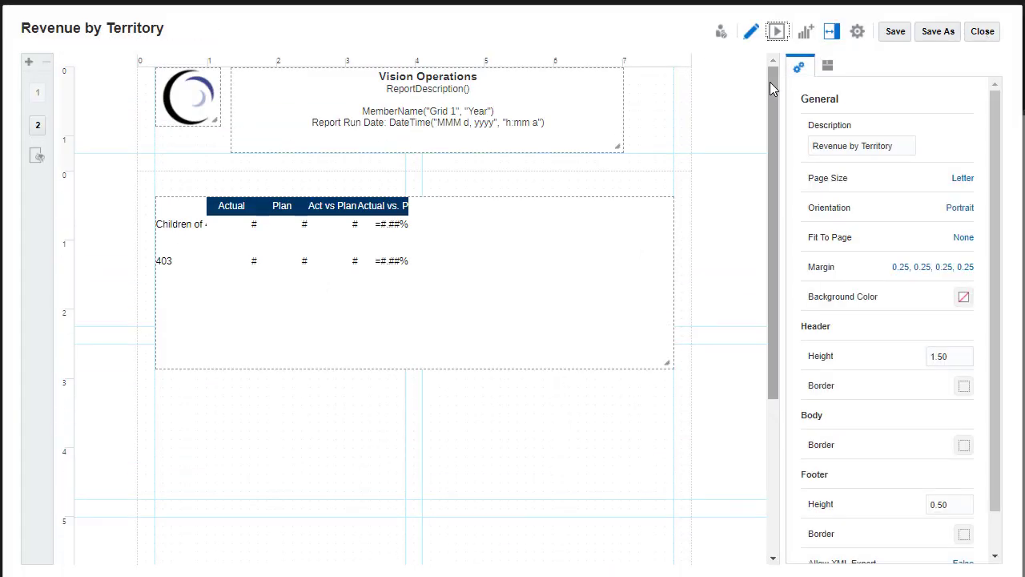
{"action": "left_click", "coordinate": [856, 34]}
{"action": "mouse_move", "coordinate": [878, 113]}
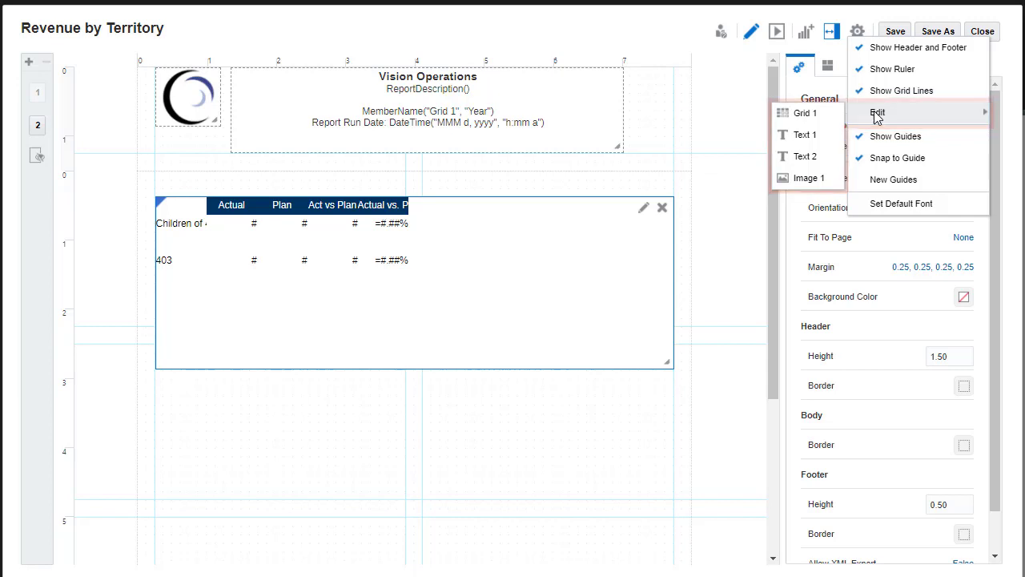
{"action": "left_click", "coordinate": [833, 113]}
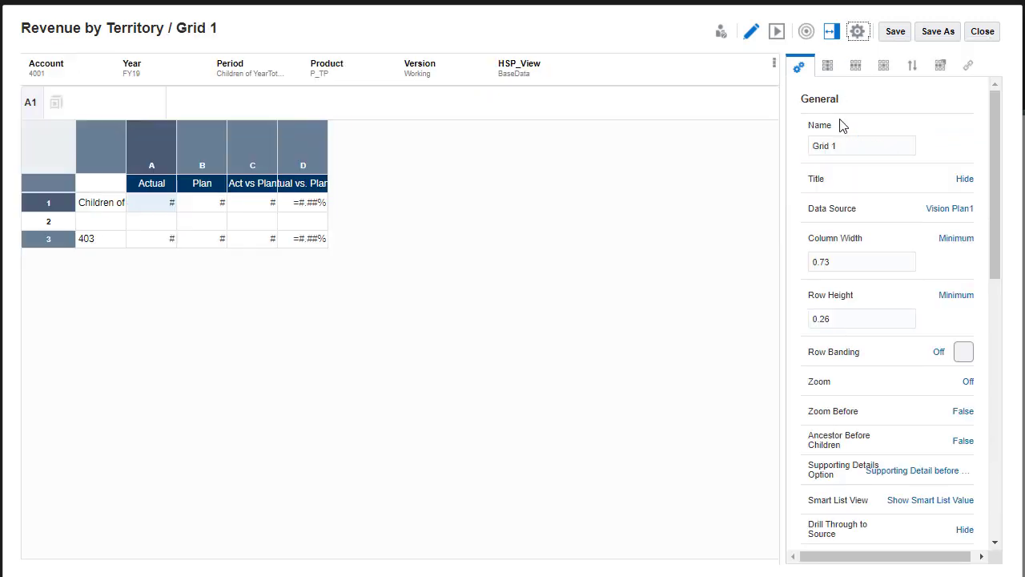
Step: Set the grid column width to 1.3
{"action": "double_click", "coordinate": [847, 261]}
{"action": "type", "text": "1.3"}
{"action": "key", "text": "Return"}
Step: Turn row banding on for the Children of 403 row, then select the 403 row's data cells
{"action": "left_click", "coordinate": [50, 205]}
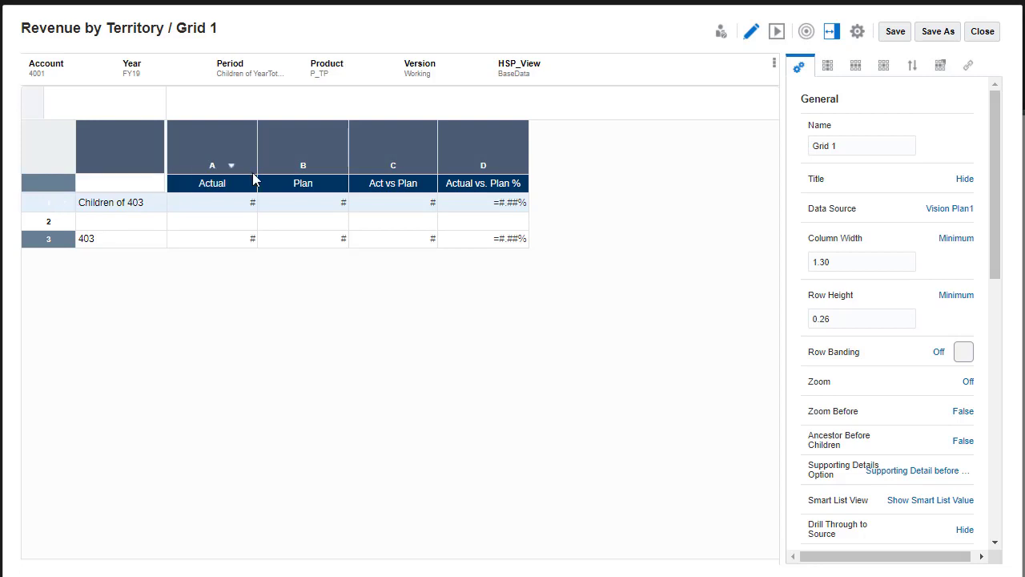
{"action": "left_click", "coordinate": [856, 67]}
{"action": "left_click", "coordinate": [951, 190]}
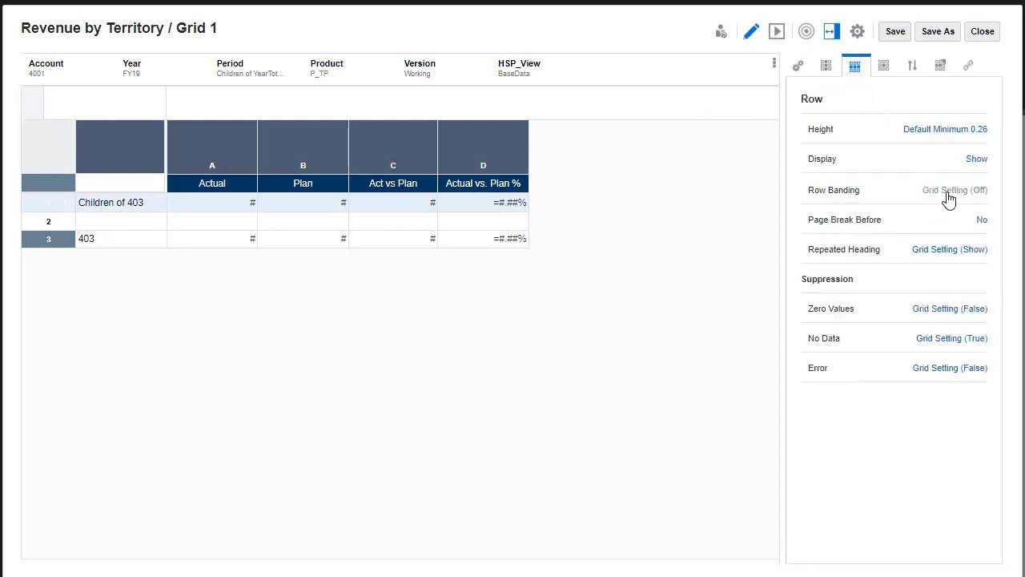
{"action": "left_click", "coordinate": [905, 229]}
{"action": "left_click", "coordinate": [373, 239]}
{"action": "left_click_drag", "start_coordinate": [374, 240], "coordinate": [460, 239]}
Step: Give the selected 403 cells thicker dark blue top and bottom borders
{"action": "left_click", "coordinate": [884, 67]}
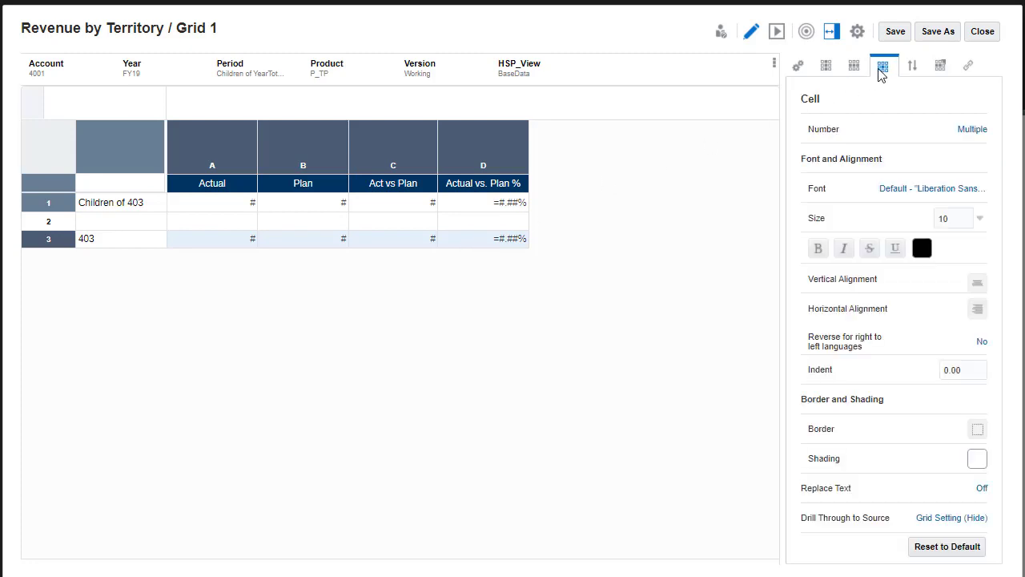
{"action": "left_click", "coordinate": [977, 431]}
{"action": "left_click", "coordinate": [791, 272]}
{"action": "left_click", "coordinate": [791, 298]}
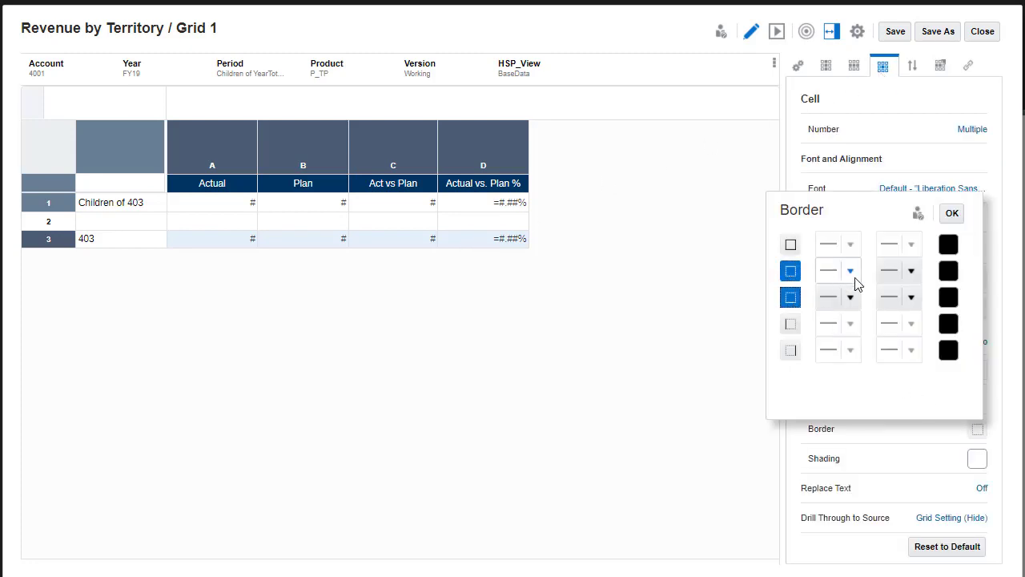
{"action": "left_click", "coordinate": [911, 297]}
{"action": "left_click", "coordinate": [896, 395]}
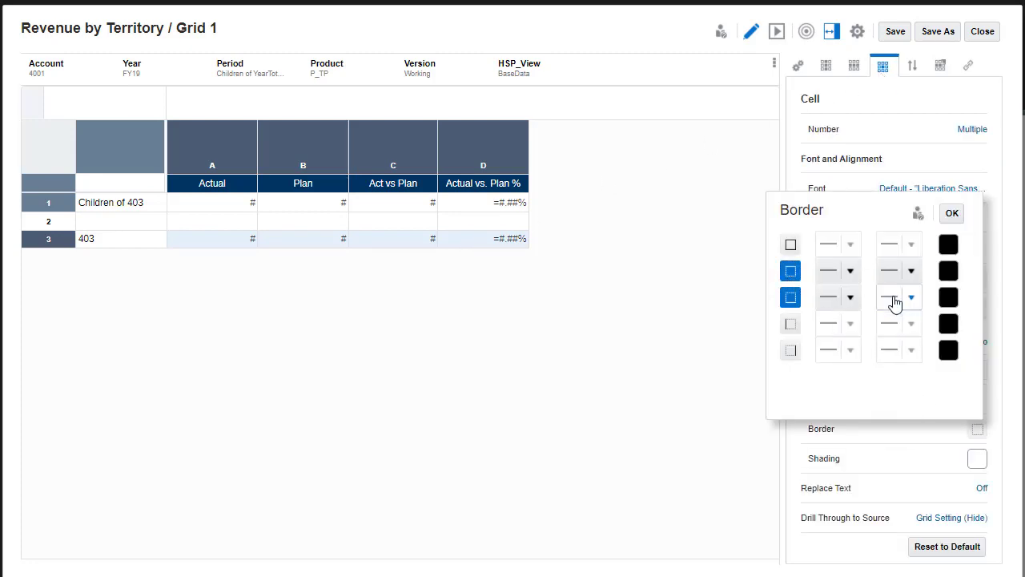
{"action": "left_click", "coordinate": [949, 297]}
{"action": "left_click", "coordinate": [898, 293]}
{"action": "key", "text": "BackSpace"}
{"action": "key", "text": "BackSpace"}
{"action": "key", "text": "BackSpace"}
{"action": "key", "text": "Return"}
{"action": "left_click", "coordinate": [949, 298]}
{"action": "key", "text": "Return"}
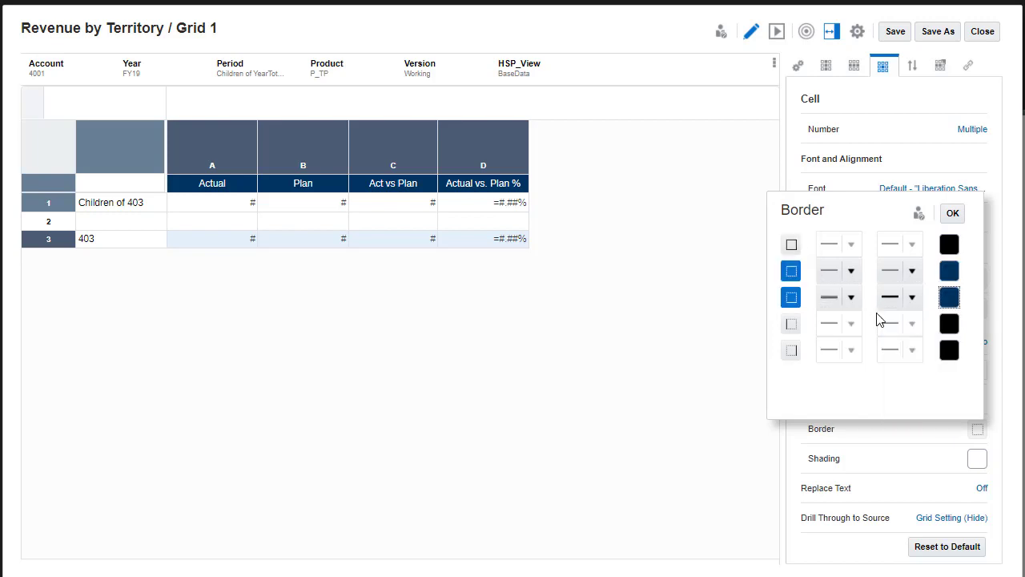
{"action": "left_click", "coordinate": [953, 213]}
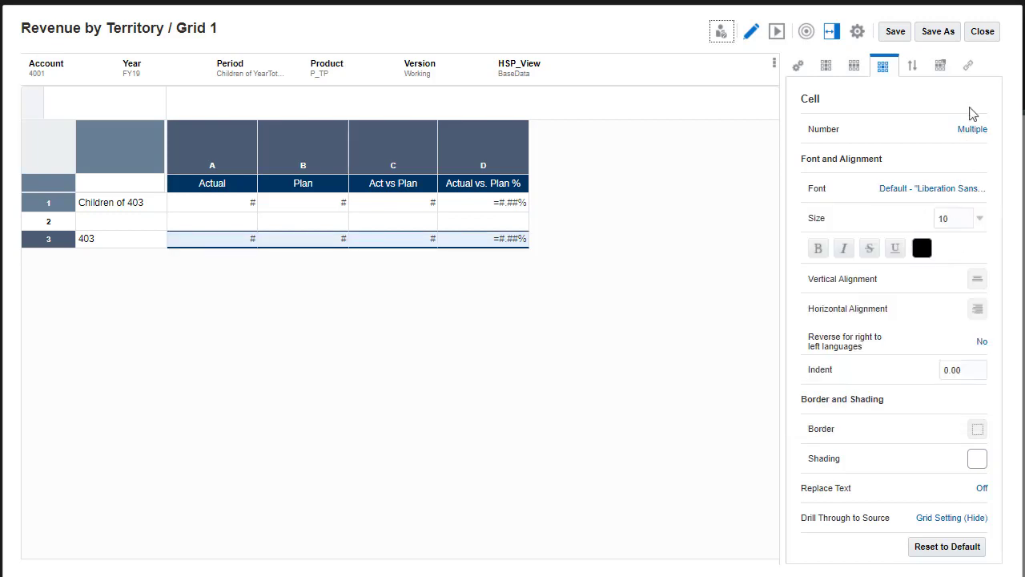
Step: Close the grid editor and enable two thicker body border sides
{"action": "left_click", "coordinate": [982, 34]}
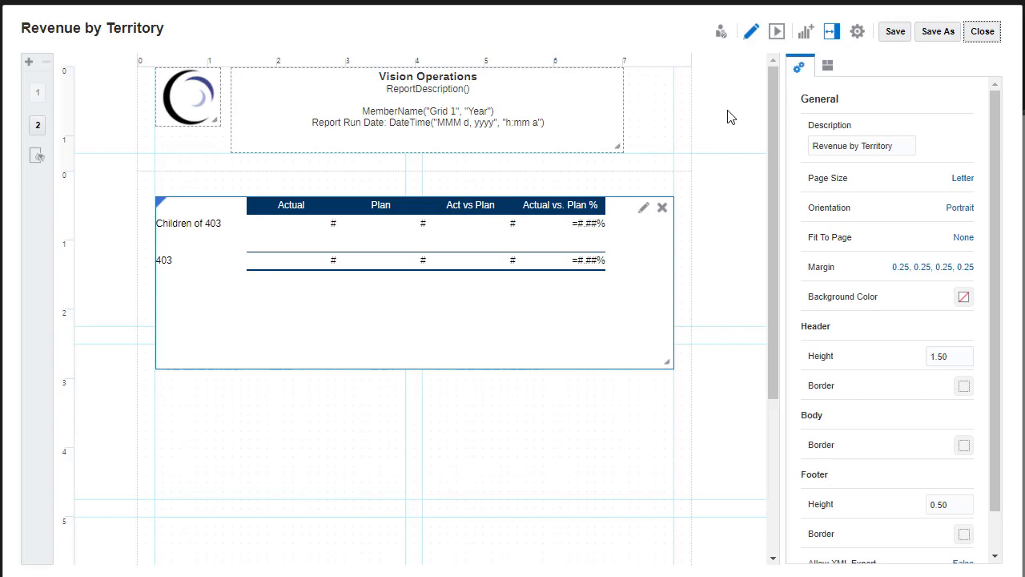
{"action": "left_click", "coordinate": [963, 445]}
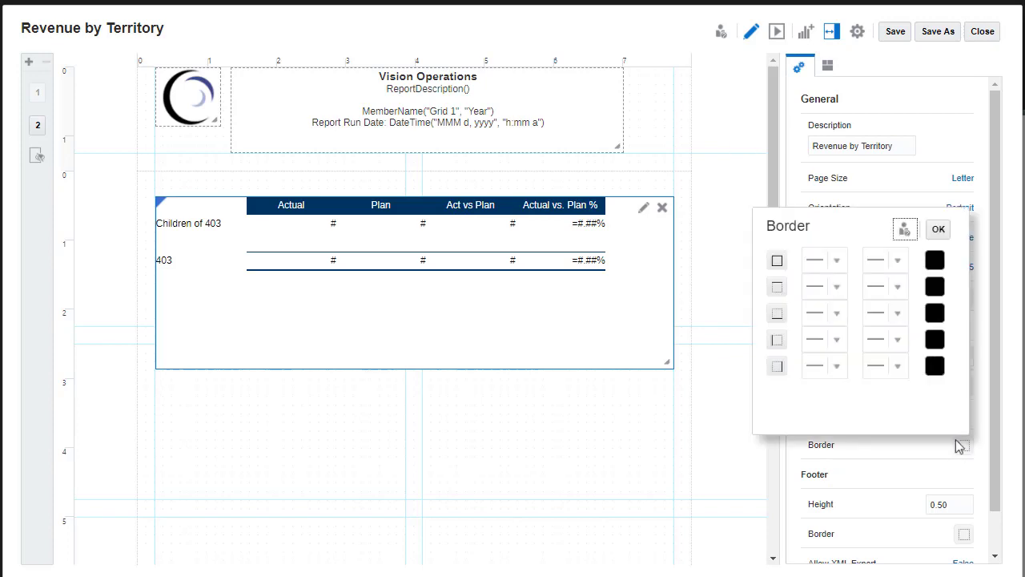
{"action": "left_click", "coordinate": [777, 287]}
{"action": "left_click", "coordinate": [777, 313]}
{"action": "left_click", "coordinate": [897, 286]}
{"action": "left_click", "coordinate": [880, 346]}
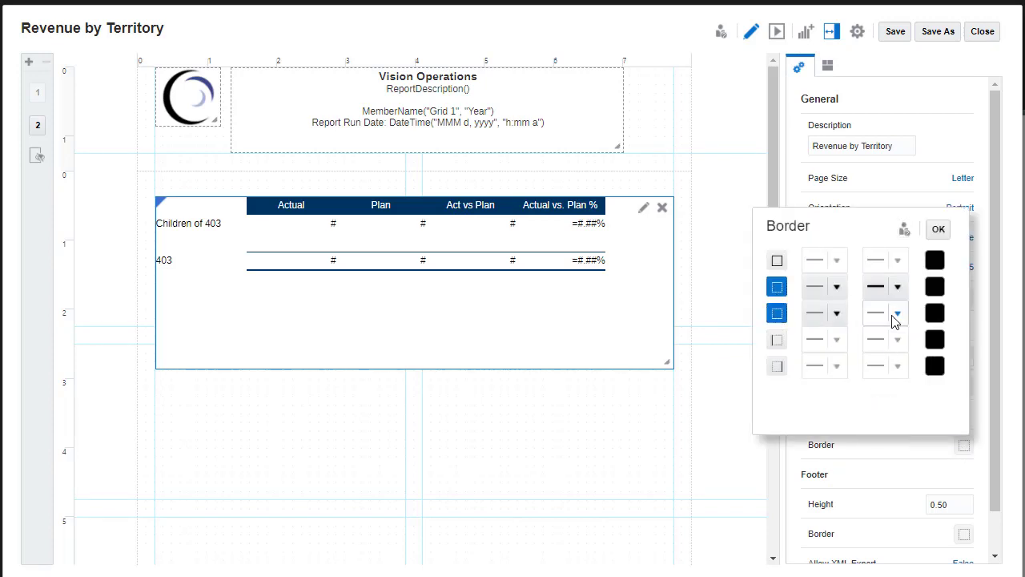
{"action": "left_click", "coordinate": [897, 312]}
{"action": "left_click", "coordinate": [879, 389]}
Step: Colour both body border lines #003366 and apply the border settings
{"action": "left_click", "coordinate": [935, 312]}
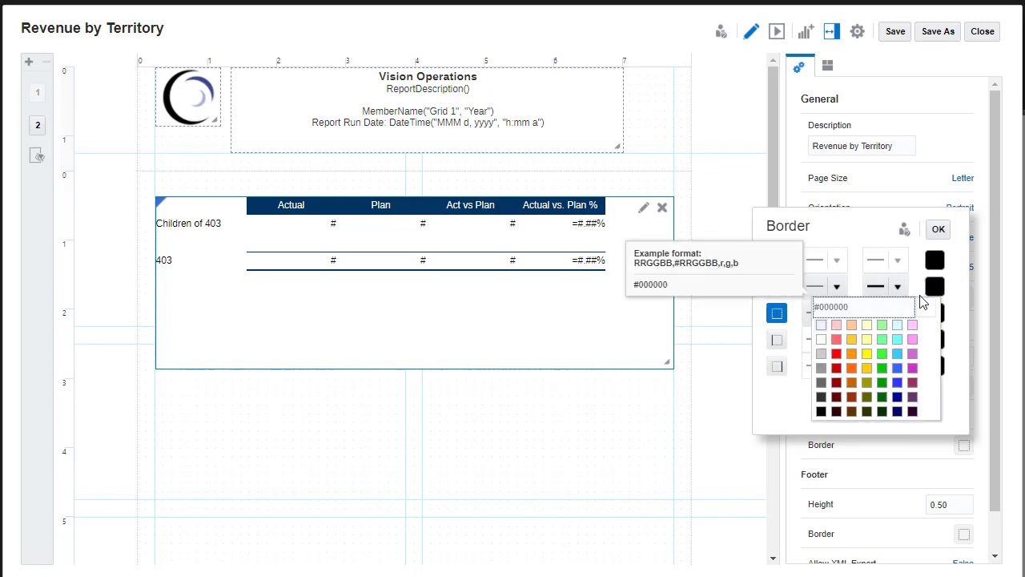
{"action": "type", "text": "#003366"}
{"action": "key", "text": "Return"}
{"action": "left_click", "coordinate": [933, 339]}
{"action": "type", "text": "#003366"}
{"action": "key", "text": "Return"}
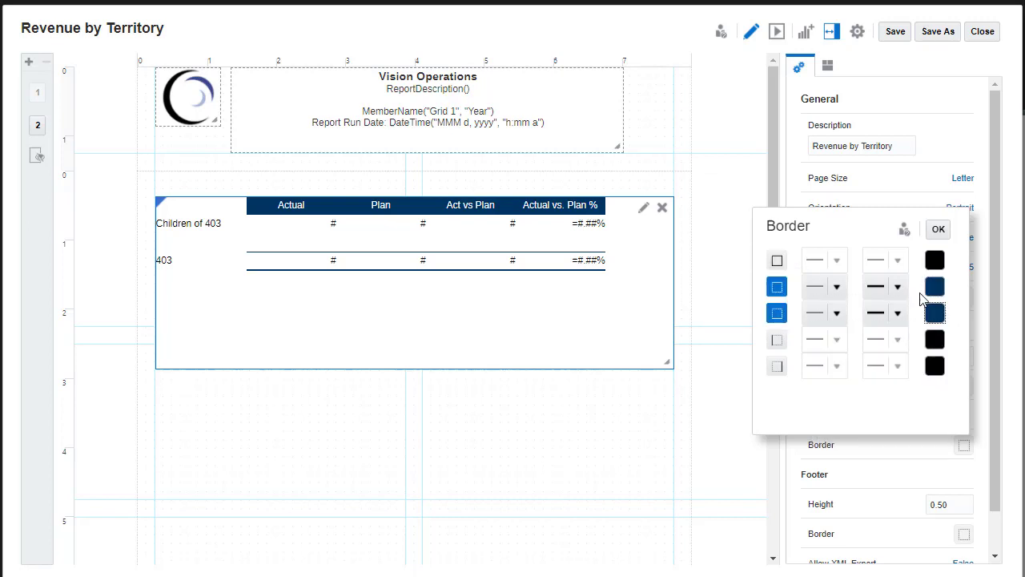
{"action": "left_click", "coordinate": [939, 229]}
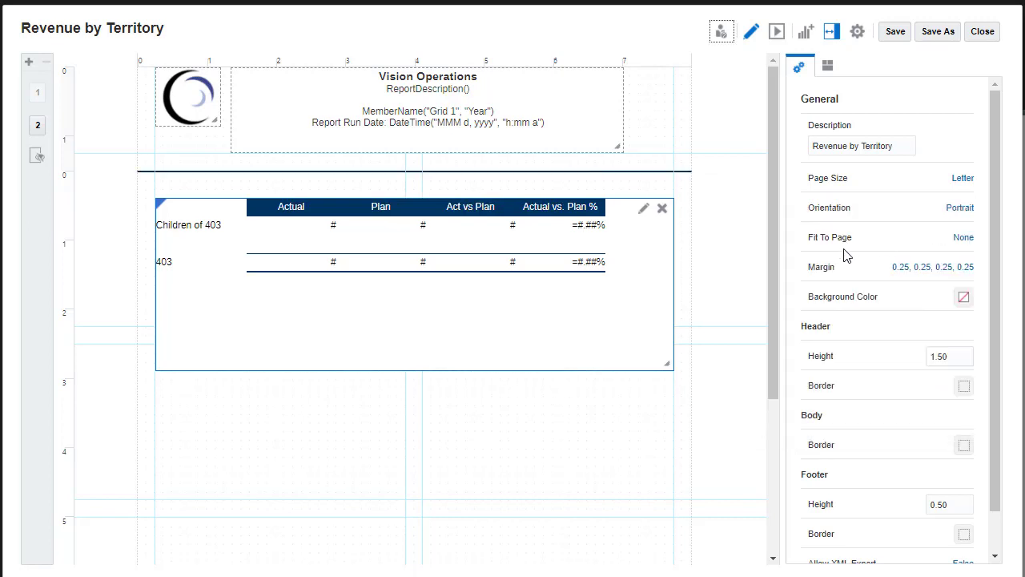
Step: Preview the Revenue by Territory report with live territory figures, then save it
{"action": "left_click", "coordinate": [776, 31]}
{"action": "left_click", "coordinate": [889, 34]}
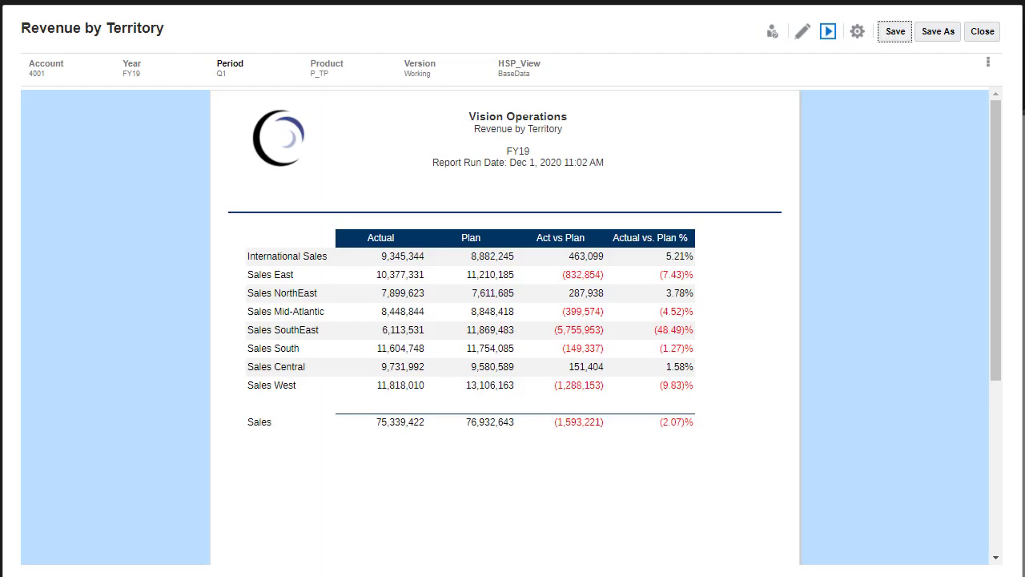